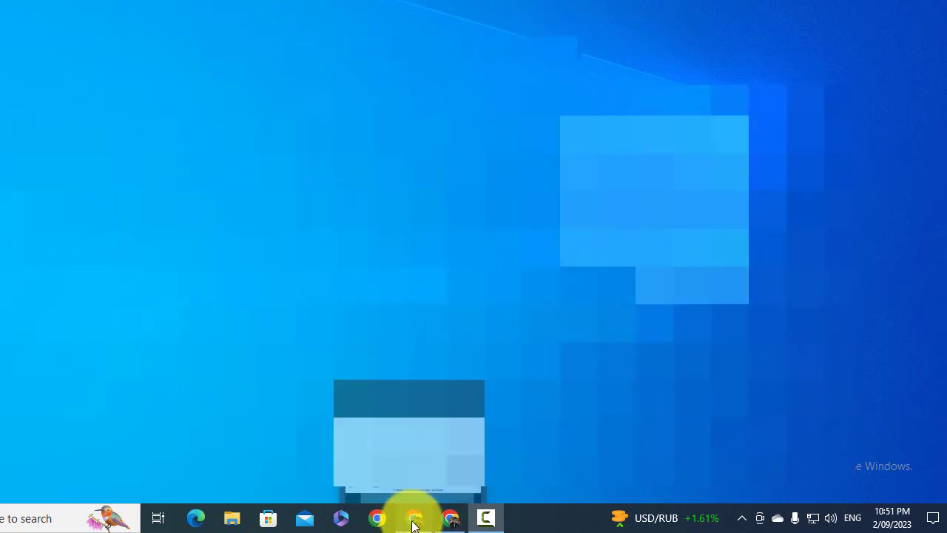
# Step: Bring the Chrome window with the Fiverr seller dashboard to the front
pyautogui.click(412, 518)
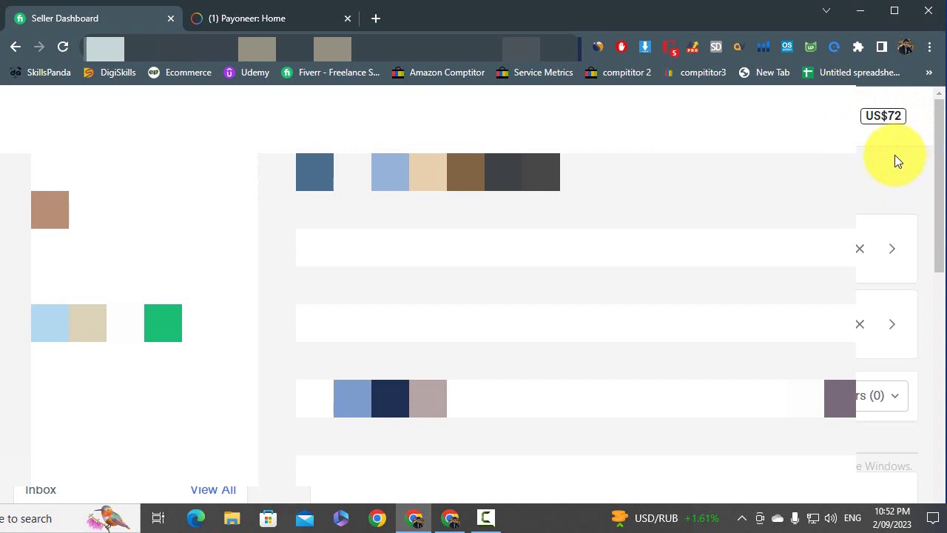
# Step: Open Fiverr Earnings from the US$72 balance badge, showing US$72.00 available for use
pyautogui.click(892, 120)
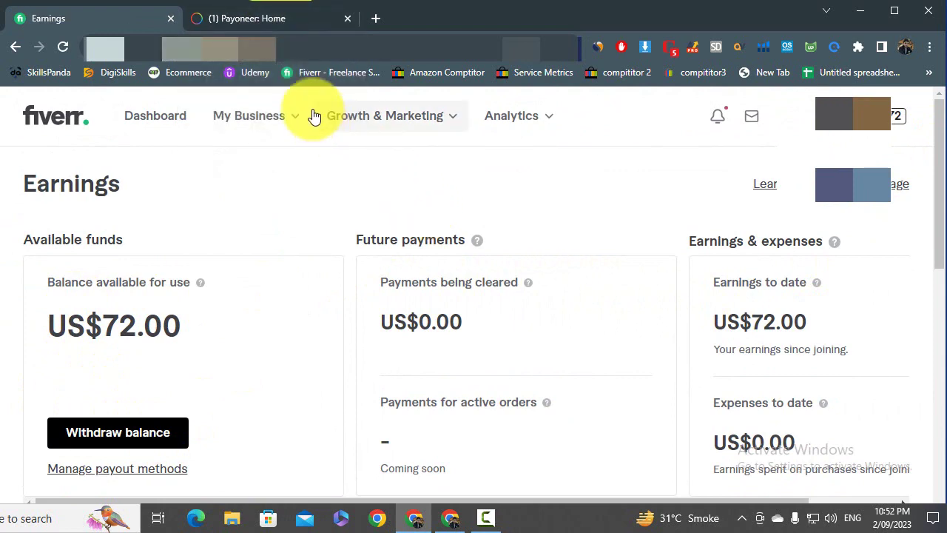
# Step: On Payoneer Home, open Business network's Companies you work with list (2CheckOut, eBay, Guru.com, Upwork)
pyautogui.click(298, 18)
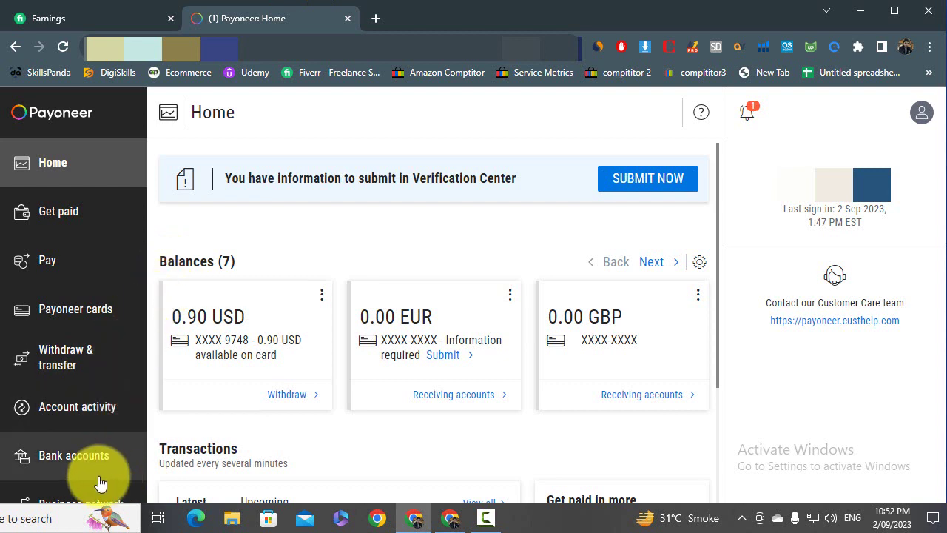
pyautogui.click(60, 496)
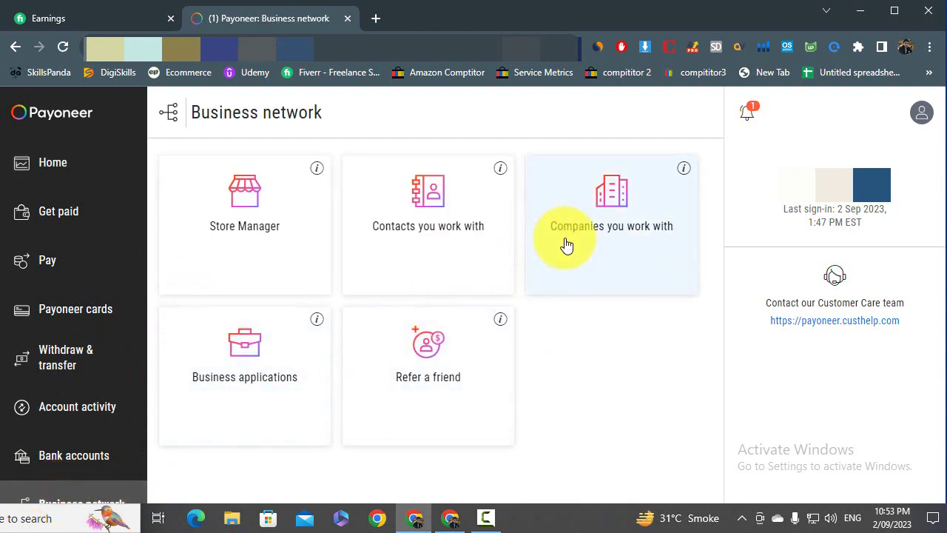
pyautogui.click(615, 235)
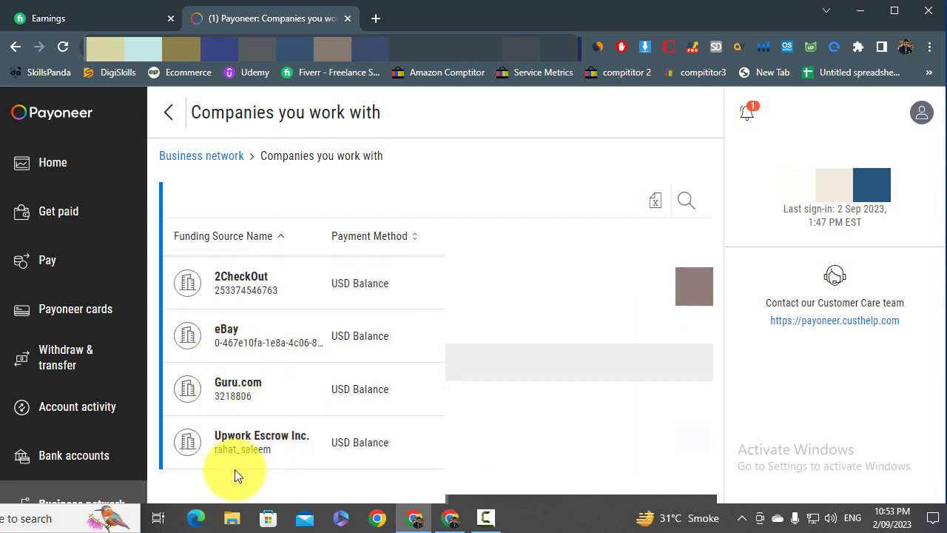
# Step: In the other Payoneer window, open Business network's Companies you work with list
pyautogui.click(446, 518)
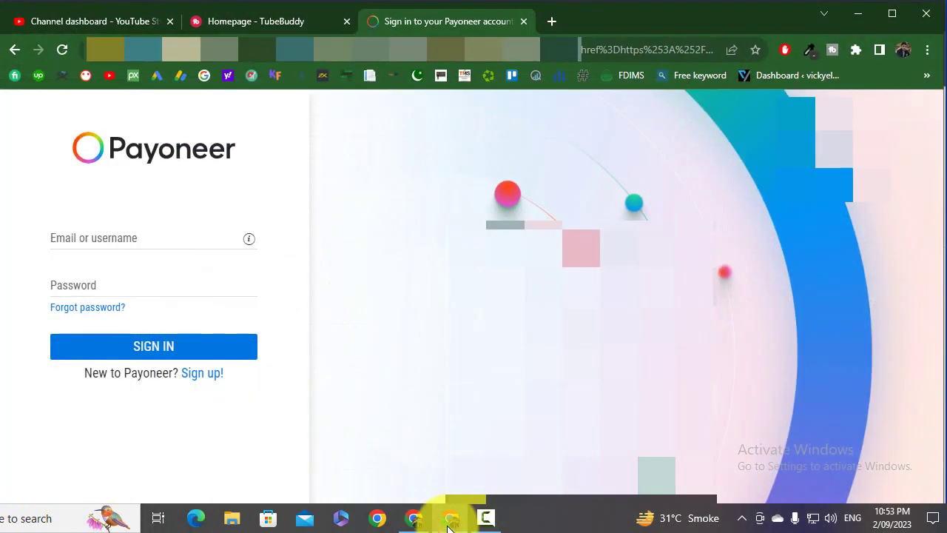
pyautogui.click(160, 233)
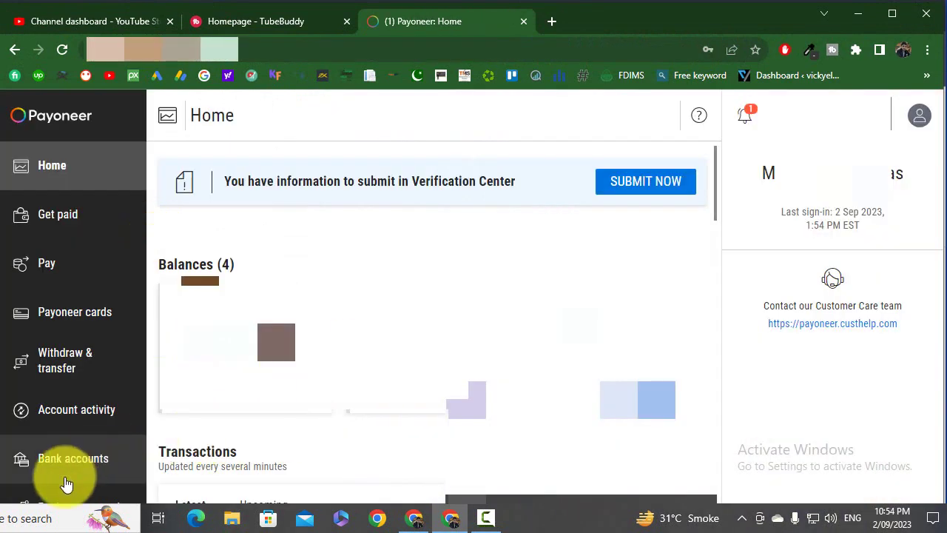
pyautogui.click(80, 502)
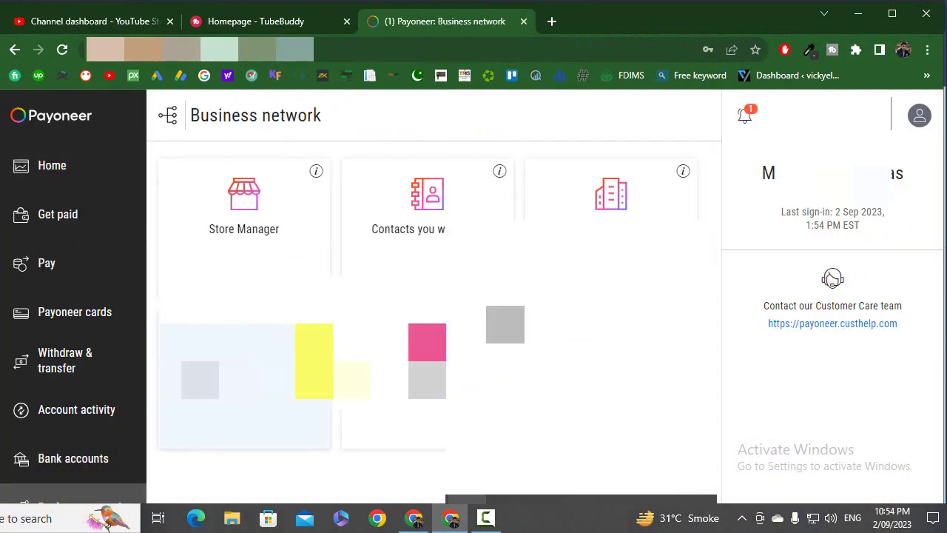
pyautogui.click(615, 229)
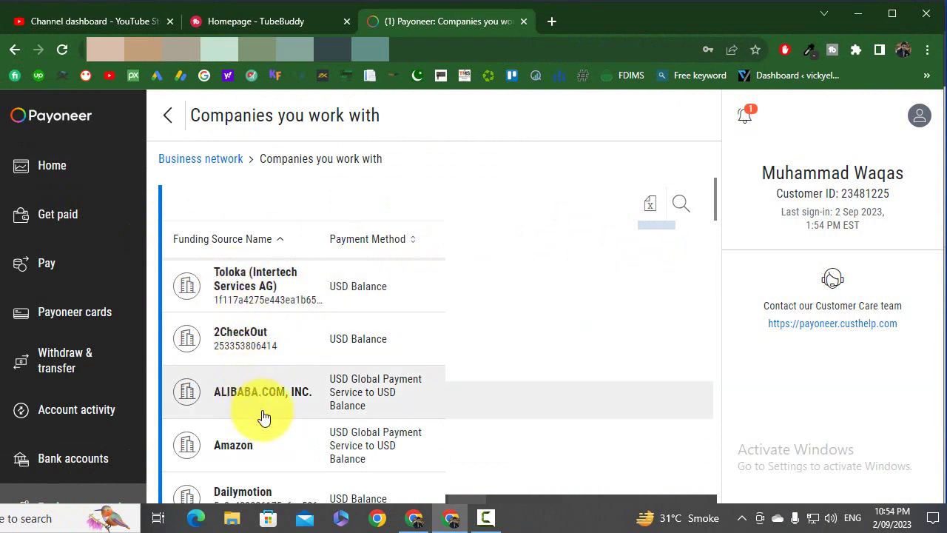
# Step: Scroll down the alphabetical companies list toward the Fiverr entry
pyautogui.scroll(-1, 265, 418)
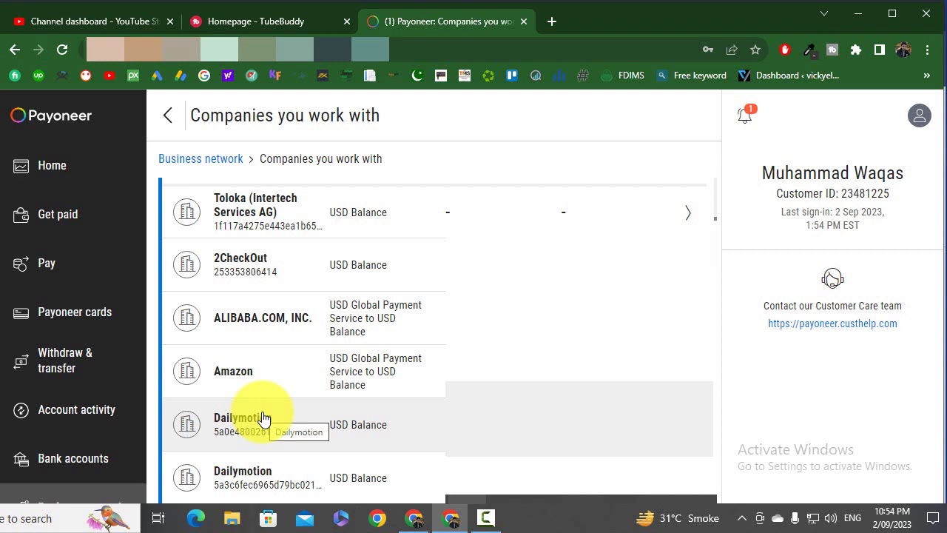
pyautogui.scroll(-1, 264, 420)
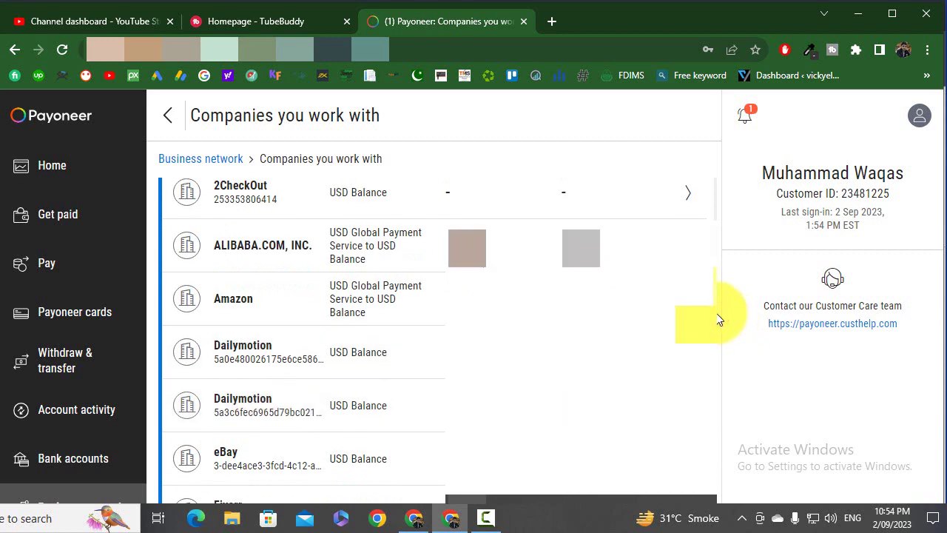
pyautogui.moveTo(717, 315); pyautogui.dragTo(717, 324)
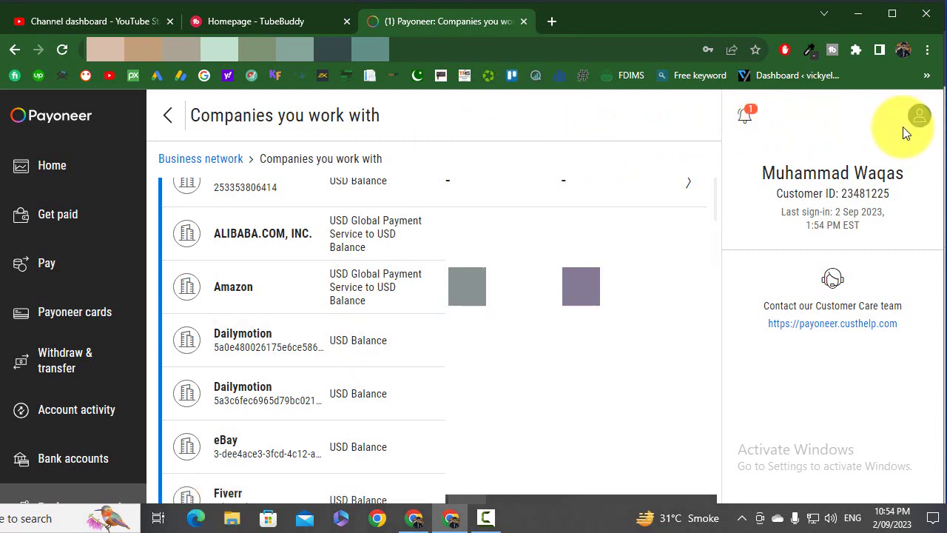
# Step: Switch between windows and tabs, ending on the first account's short companies list without Fiverr
pyautogui.click(414, 518)
pyautogui.click(72, 27)
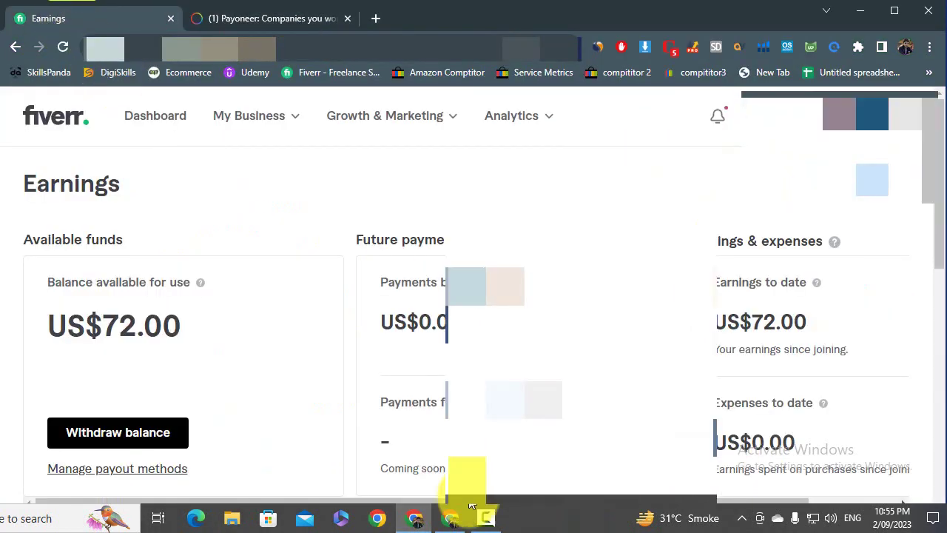
pyautogui.click(449, 517)
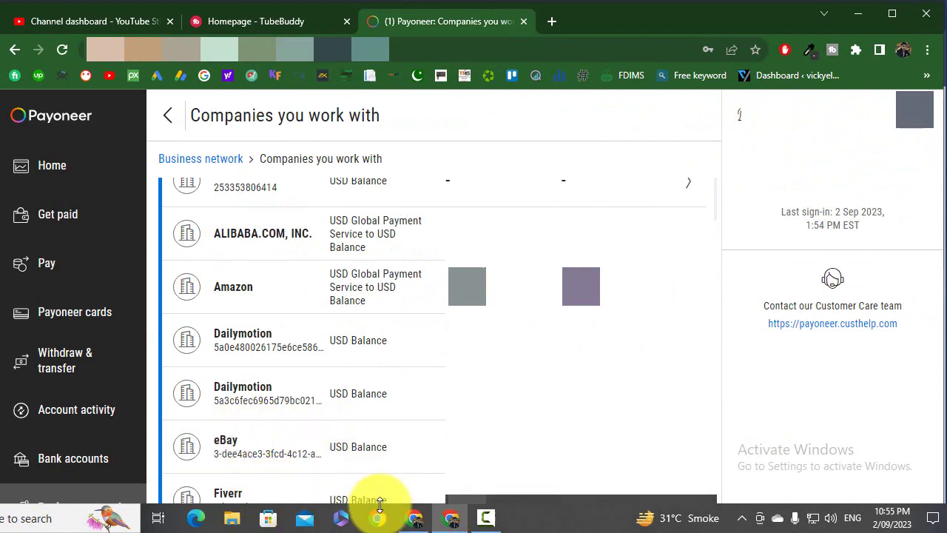
pyautogui.click(416, 521)
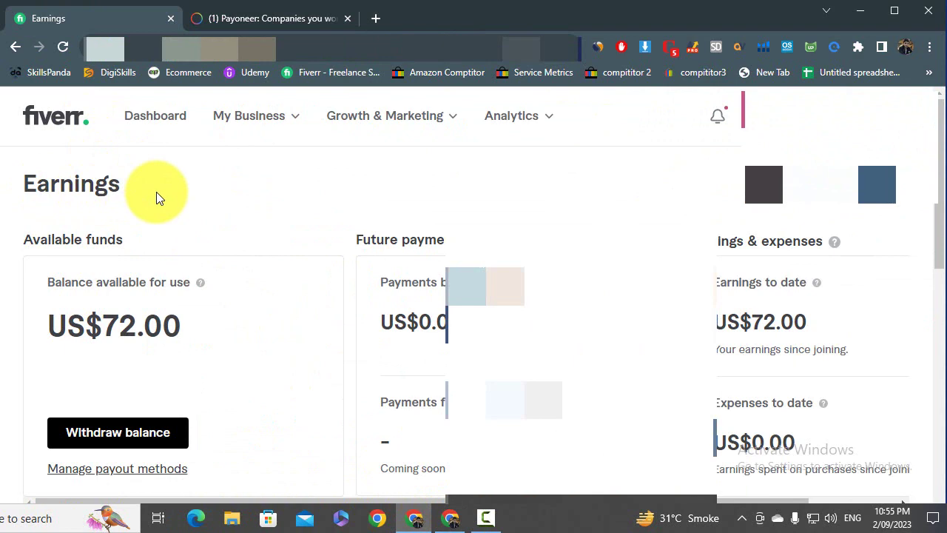
pyautogui.click(288, 12)
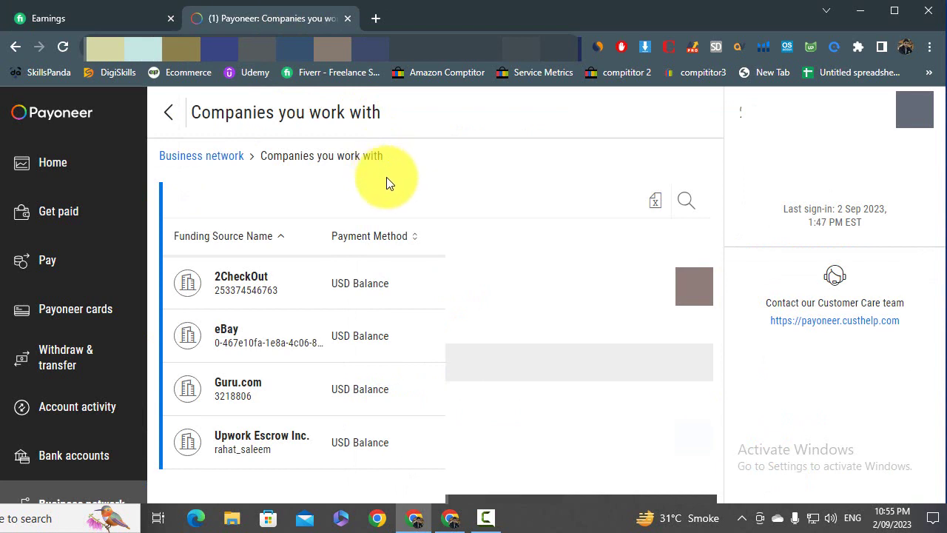
pyautogui.click(115, 21)
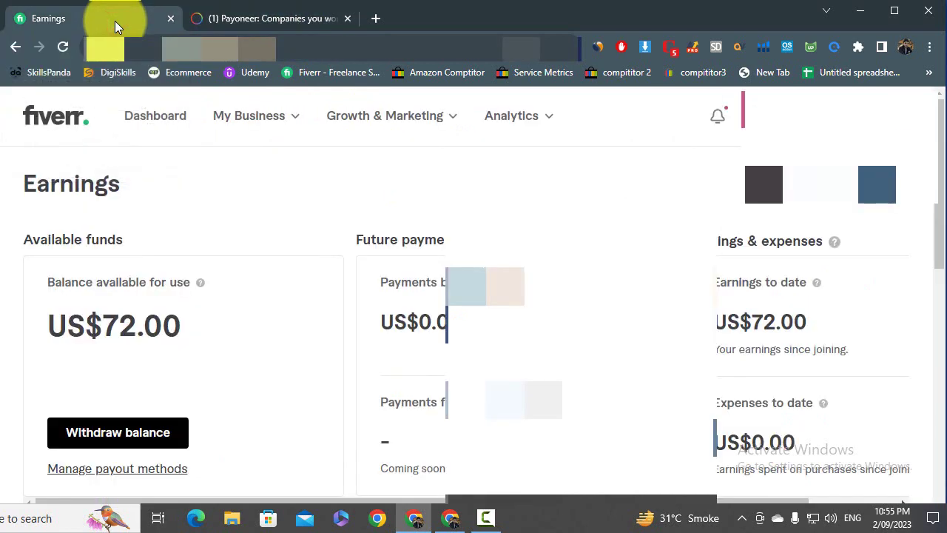
pyautogui.click(244, 19)
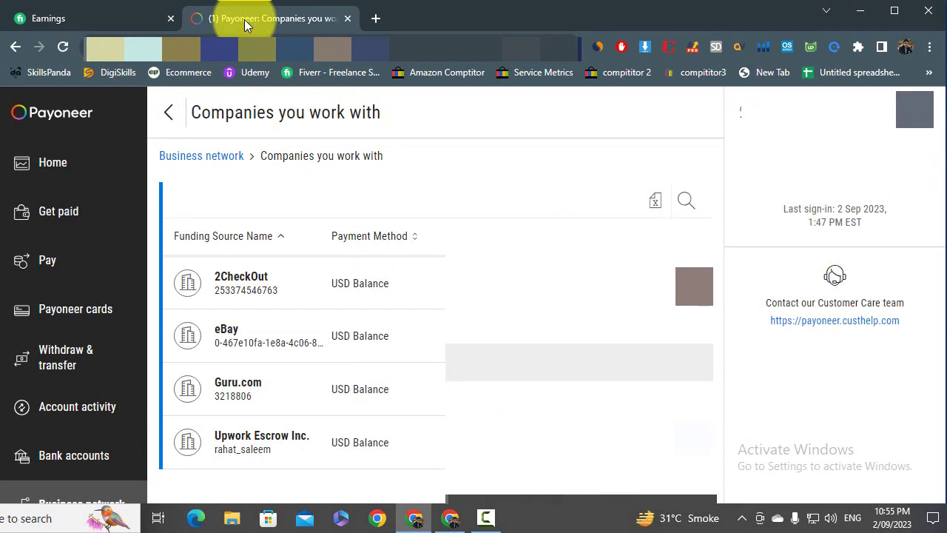
pyautogui.moveTo(132, 25)
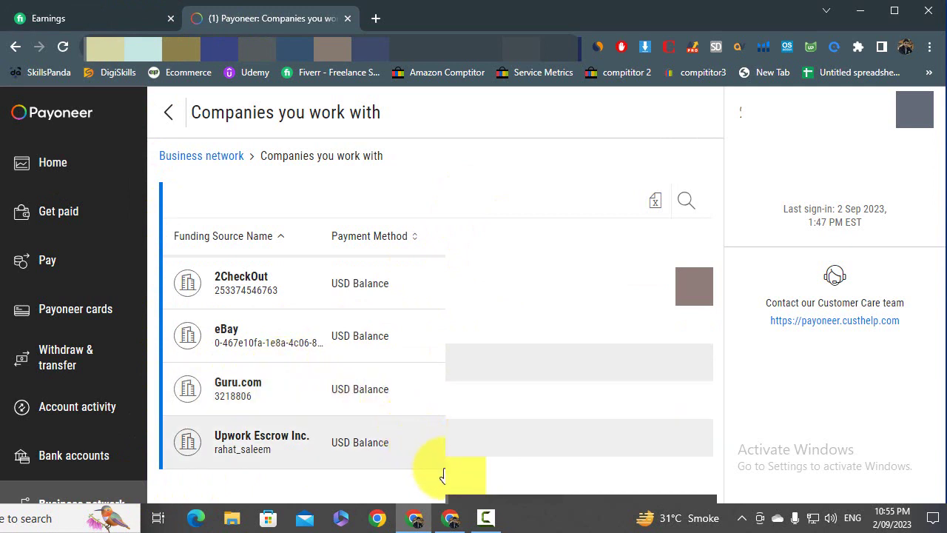
# Step: Toggle back to the second account's companies list with Fiverr and select the customer care help address
pyautogui.click(451, 516)
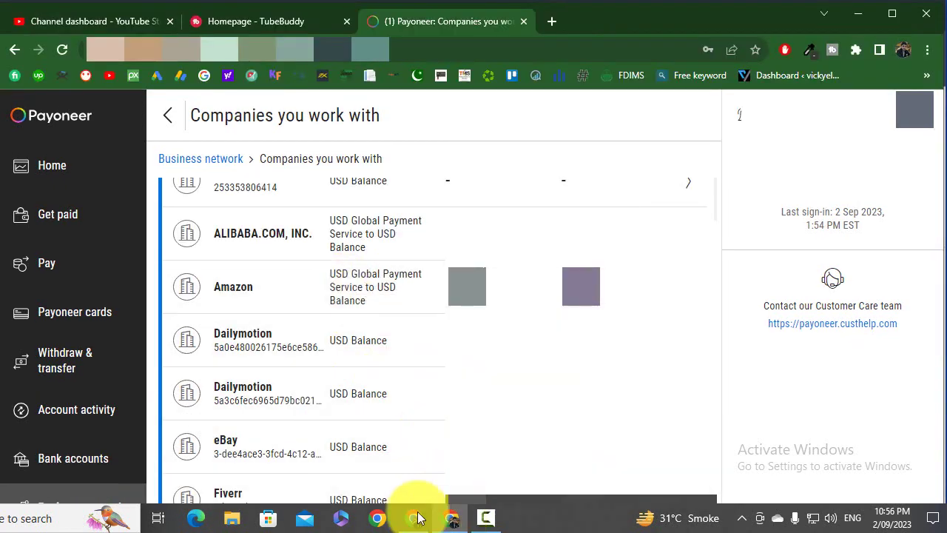
pyautogui.click(414, 518)
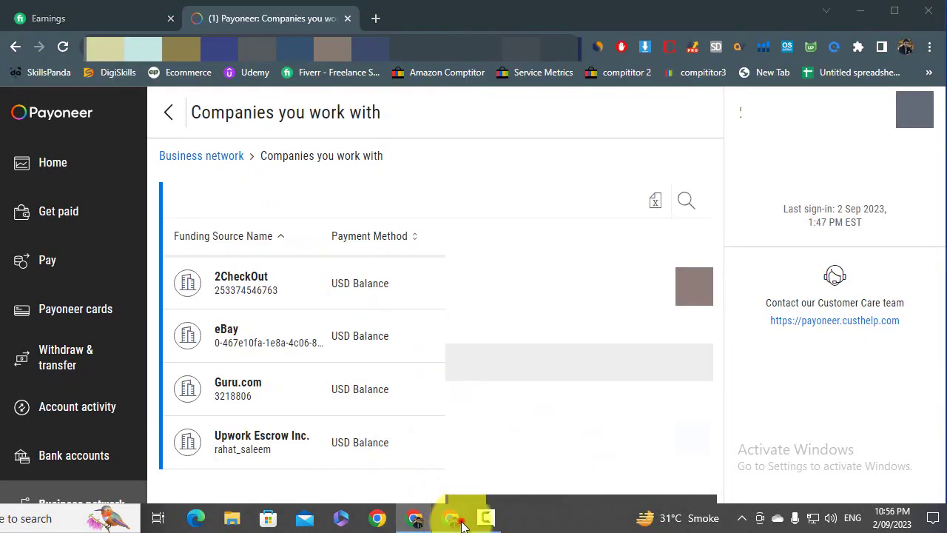
pyautogui.click(451, 518)
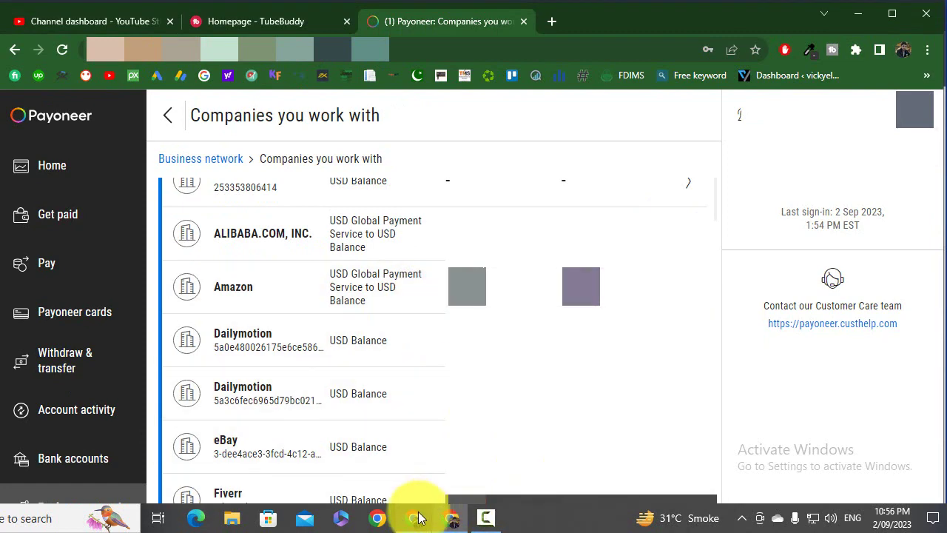
pyautogui.click(414, 518)
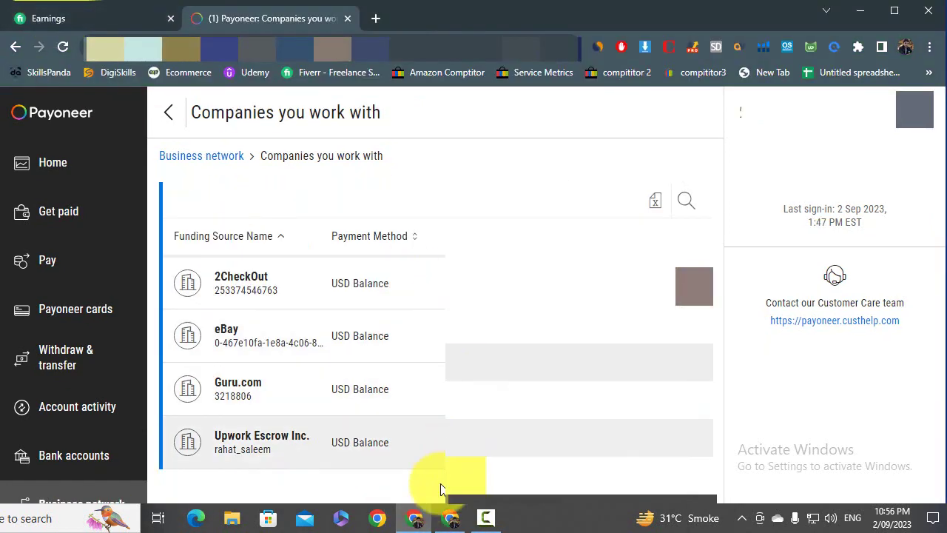
pyautogui.click(448, 518)
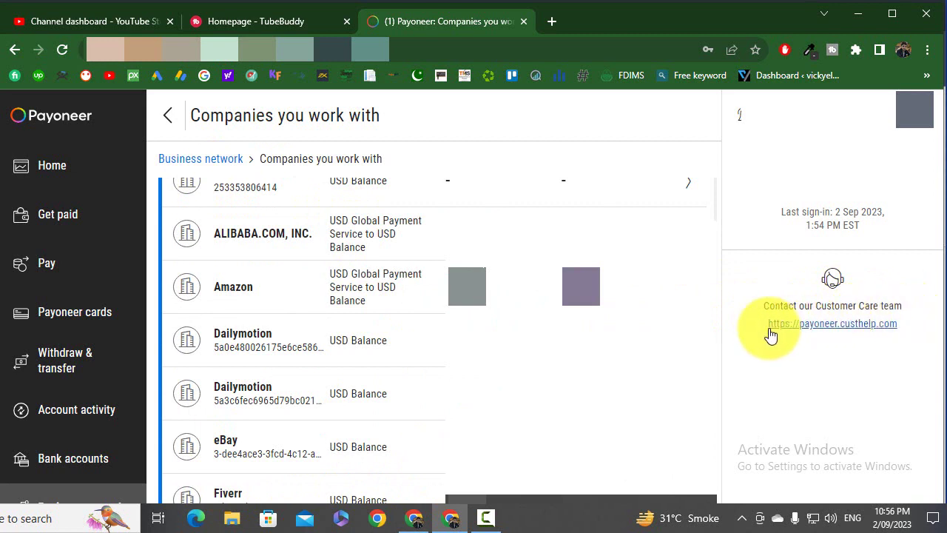
pyautogui.moveTo(751, 312); pyautogui.dragTo(886, 370)
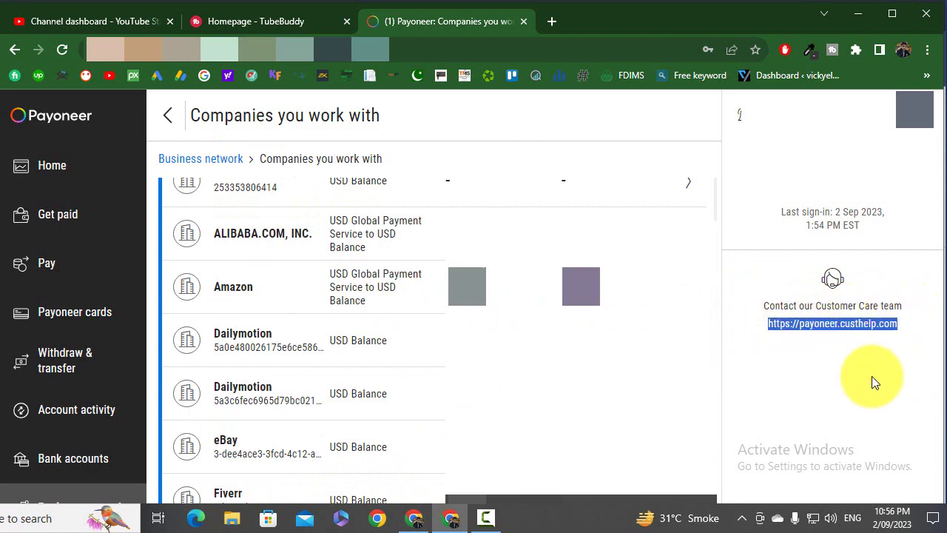
pyautogui.click(869, 379)
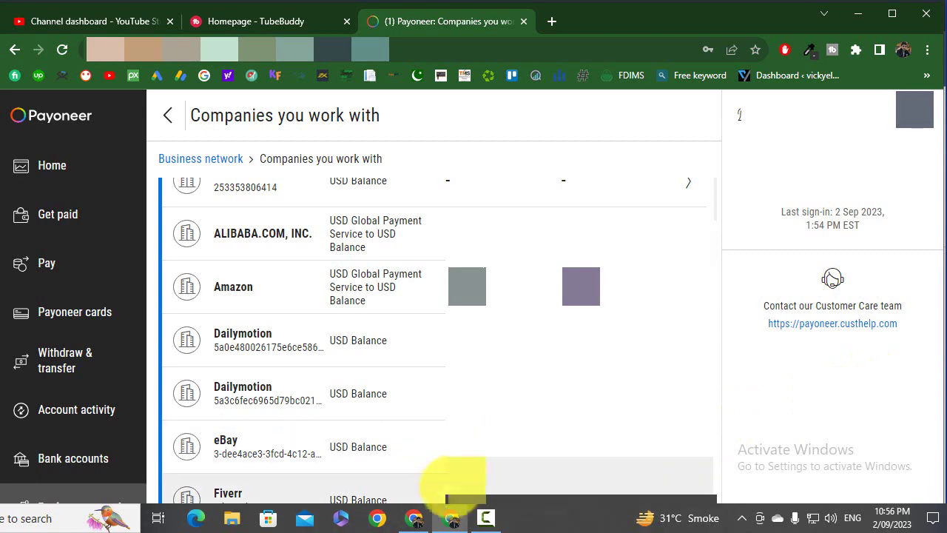
# Step: Bring the first account's window, with its short Fiverr-less companies list, back to the front
pyautogui.click(417, 513)
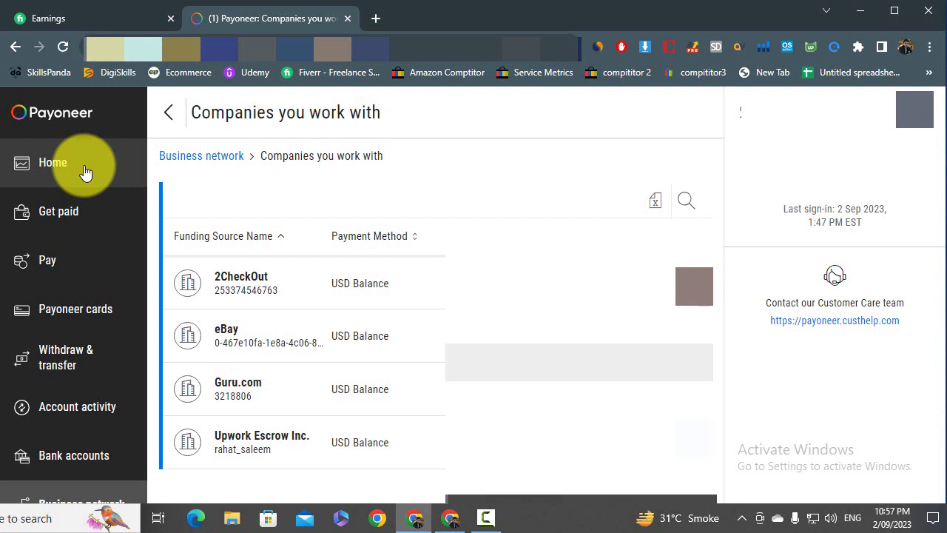
# Step: On Fiverr Earnings, start withdrawing the balance, add a payout method, and request a texted code
pyautogui.click(134, 17)
pyautogui.click(133, 435)
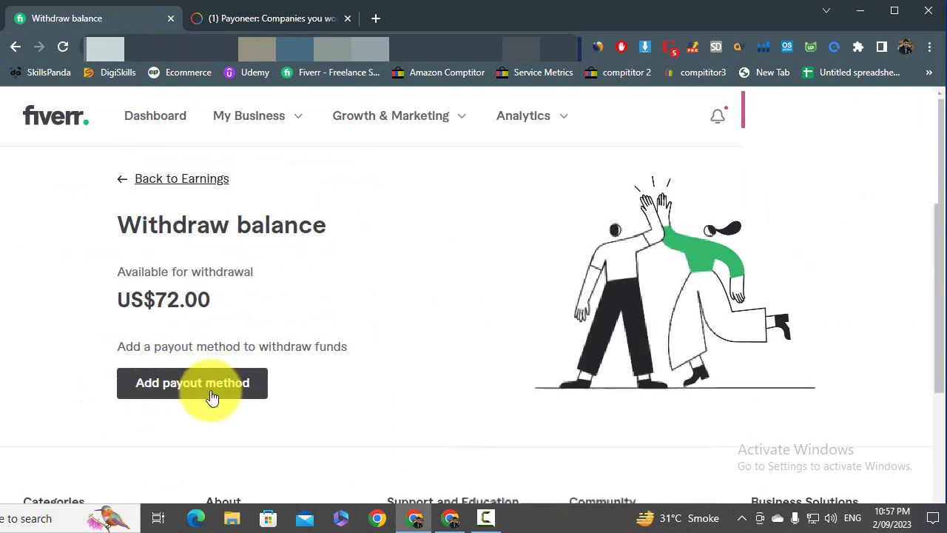
pyautogui.click(179, 382)
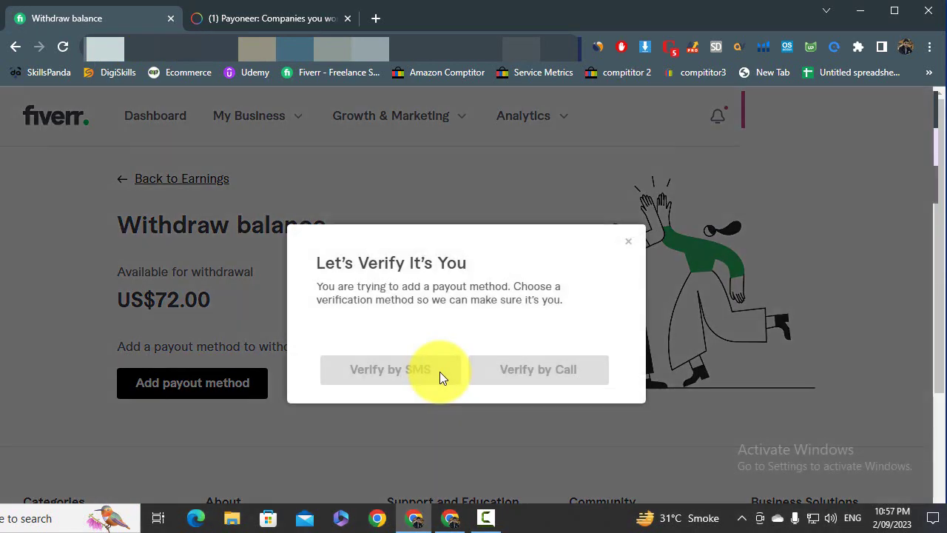
pyautogui.click(391, 374)
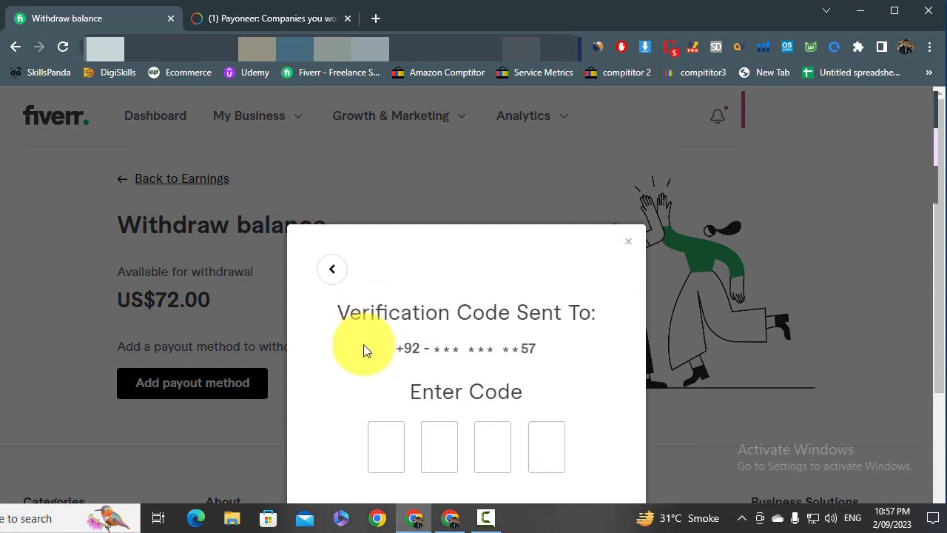
# Step: Enter the 4-digit verification code and submit it to get the Verified confirmation
pyautogui.scroll(-2, 414, 422)
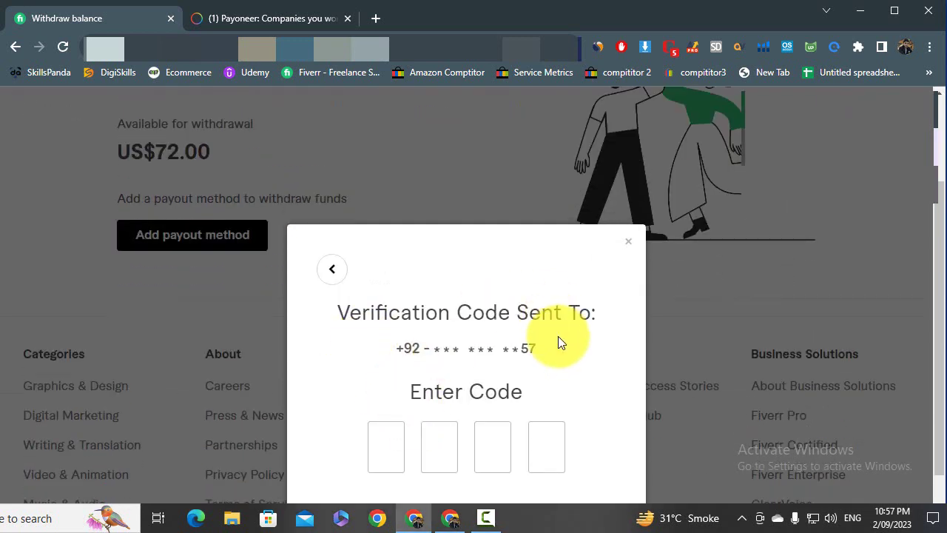
pyautogui.click(383, 444)
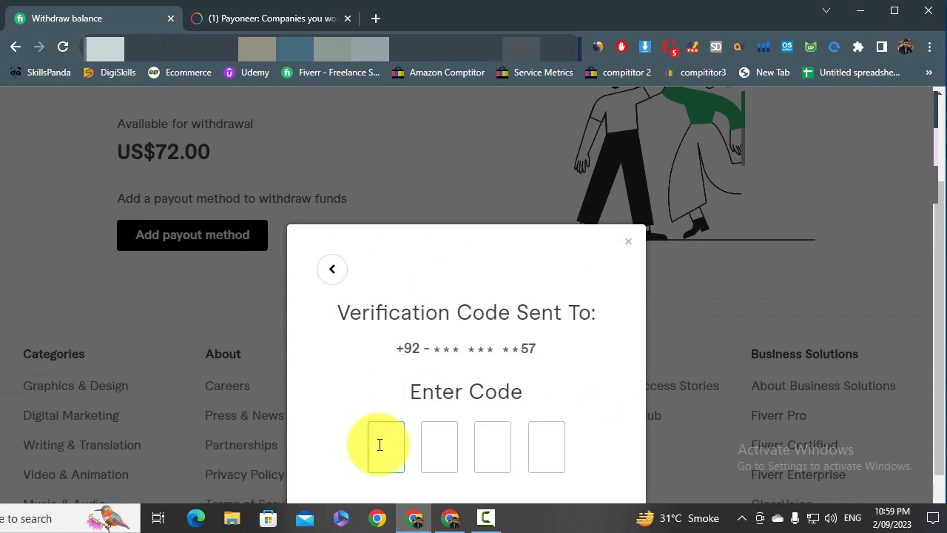
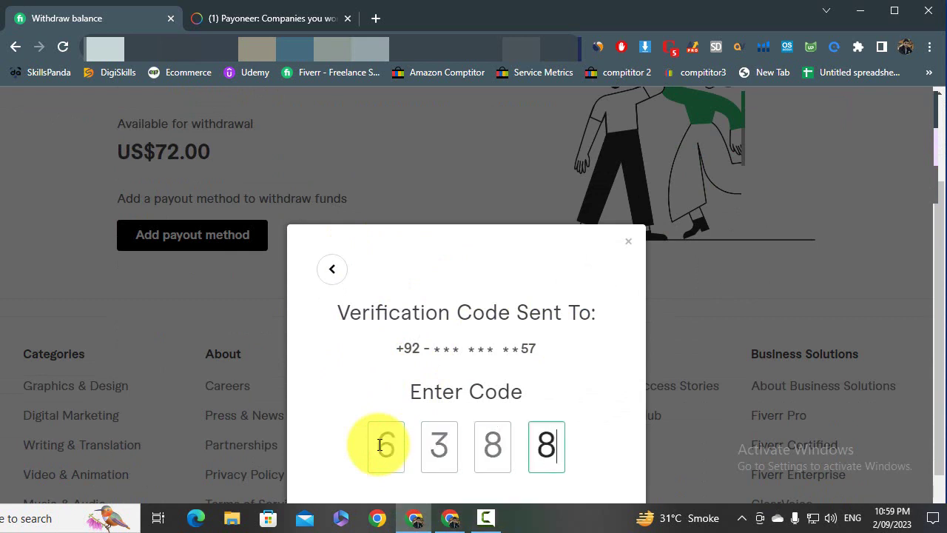
pyautogui.scroll(-2, 584, 389)
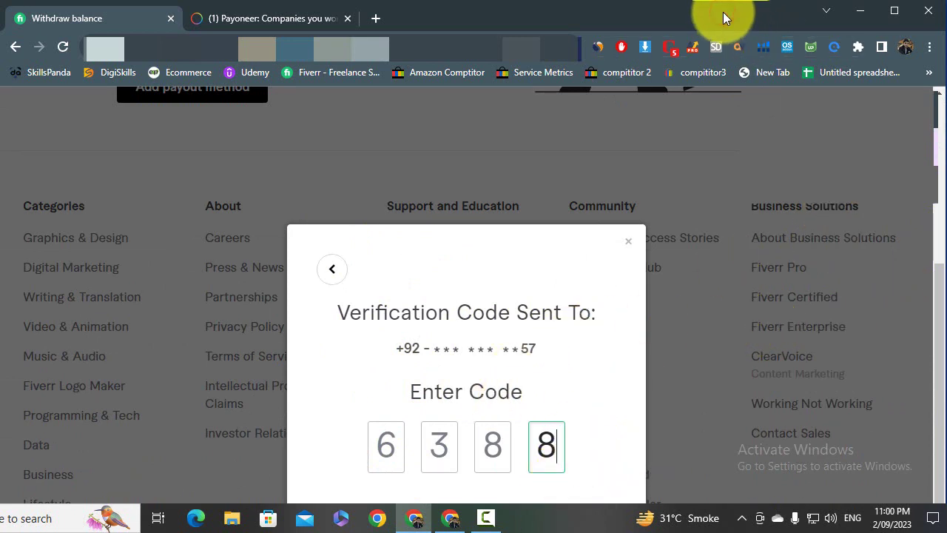
pyautogui.moveTo(724, 13); pyautogui.dragTo(730, 0)
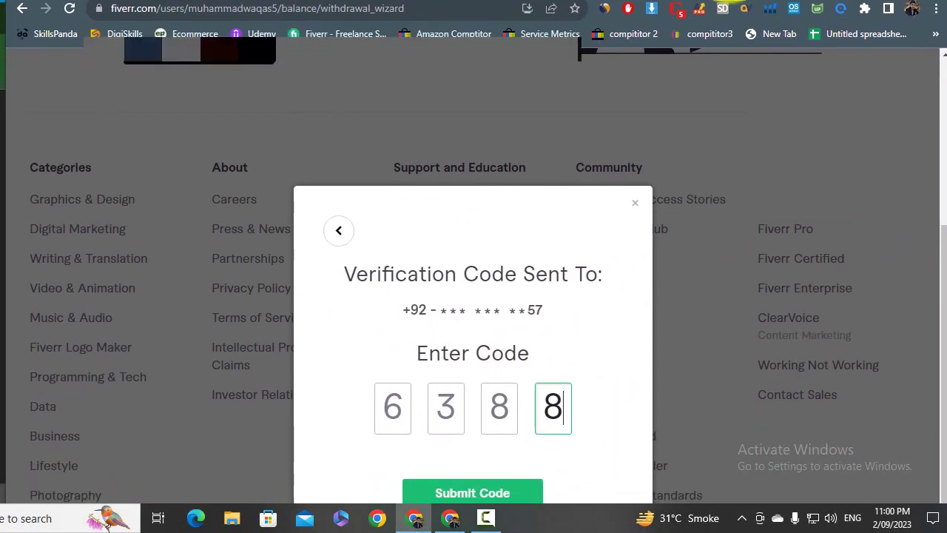
pyautogui.click(479, 494)
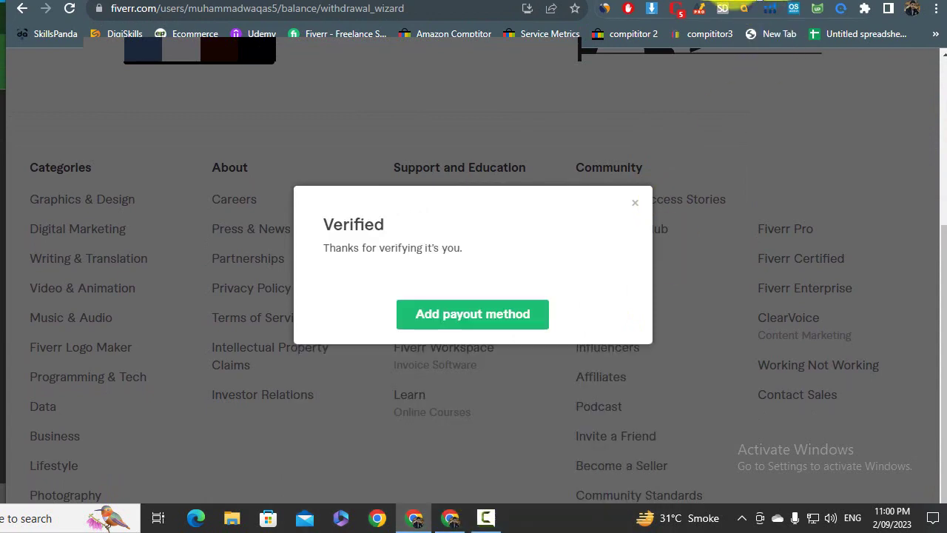
pyautogui.moveTo(730, 0)
pyautogui.mouseDown()
pyautogui.moveTo(744, 10)
pyautogui.moveTo(728, 13)
pyautogui.mouseUp()
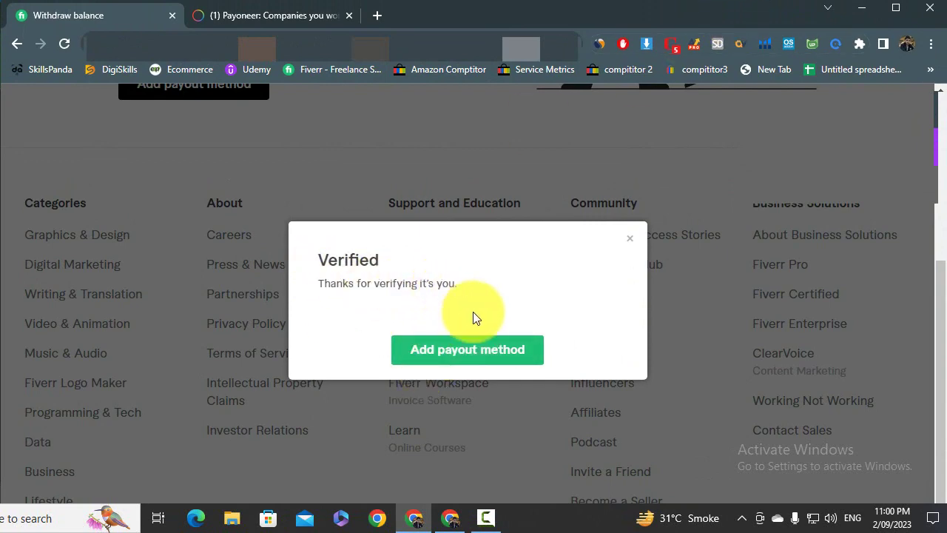
# Step: Choose Payoneer account with USD currency as the payout method and continue
pyautogui.click(455, 354)
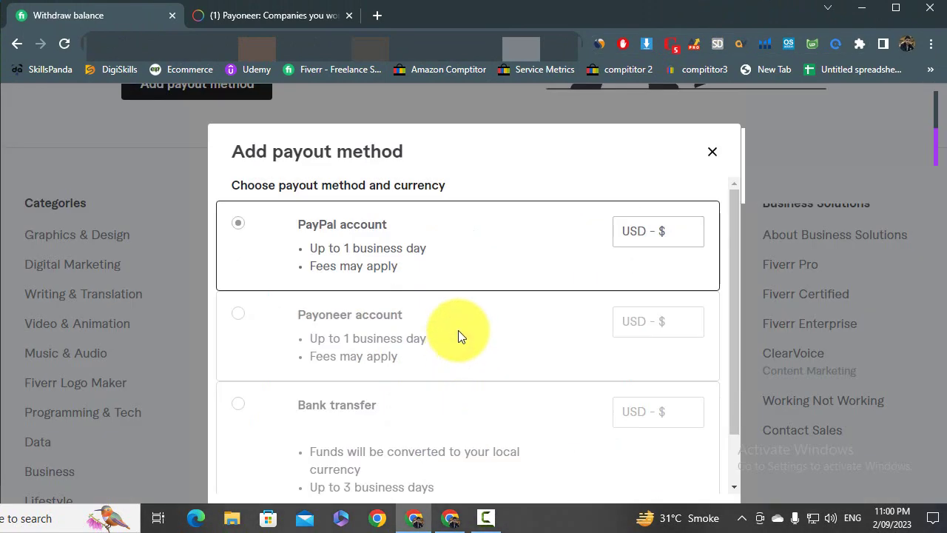
pyautogui.scroll(-1, 555, 262)
pyautogui.click(672, 262)
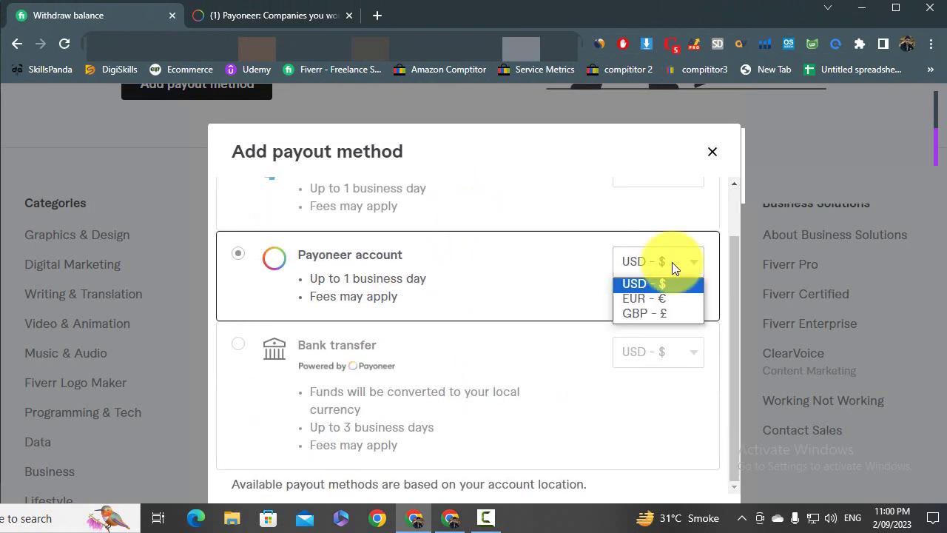
pyautogui.click(671, 262)
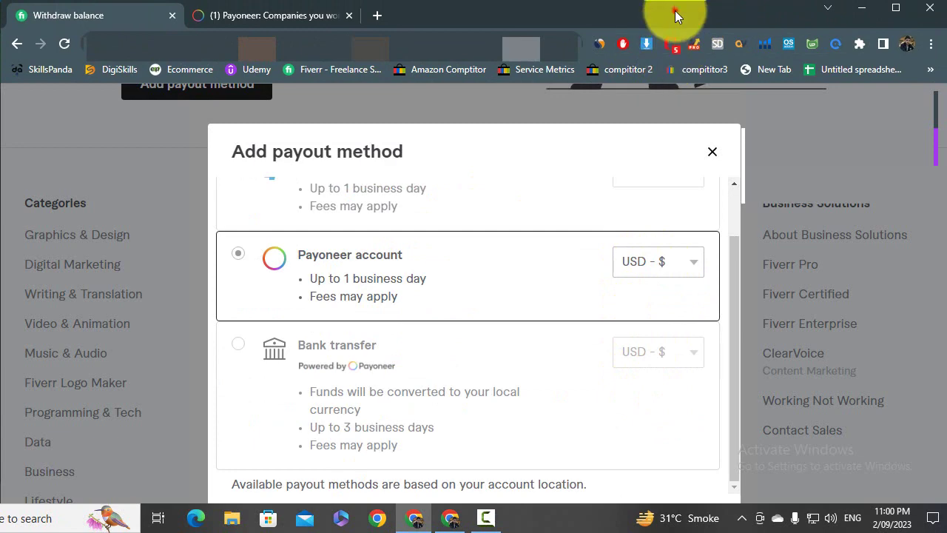
pyautogui.moveTo(676, 17); pyautogui.dragTo(681, 4)
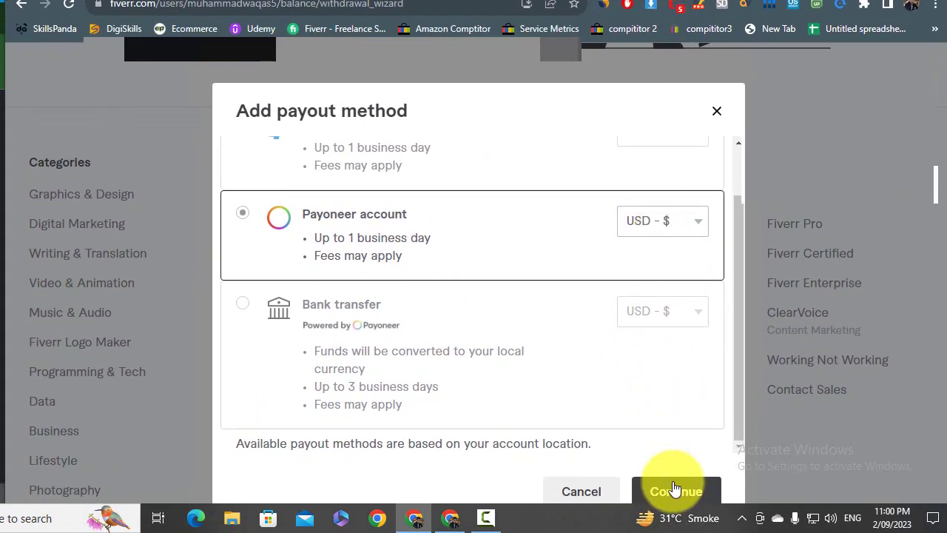
pyautogui.click(670, 491)
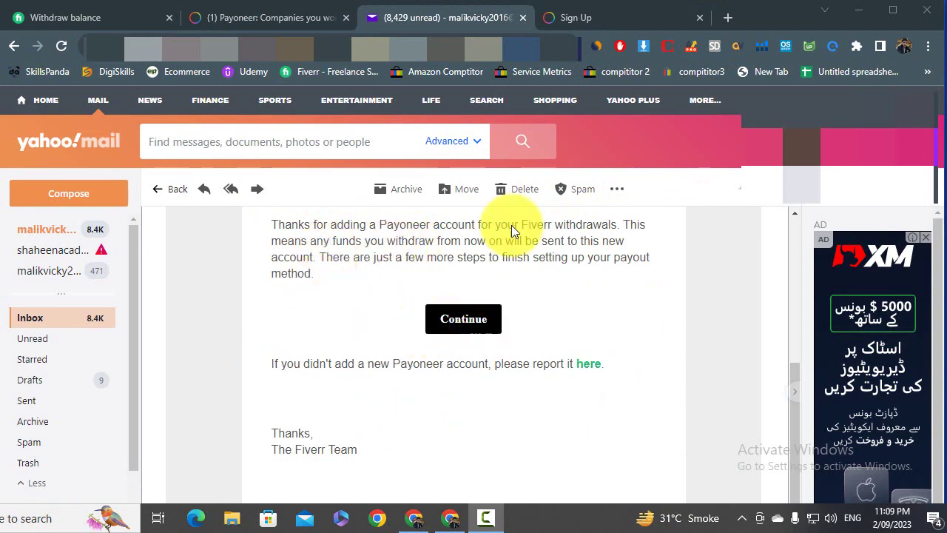
# Step: On the Payoneer Sign Up tab, choose the existing-account option and start entering the login email
pyautogui.click(585, 18)
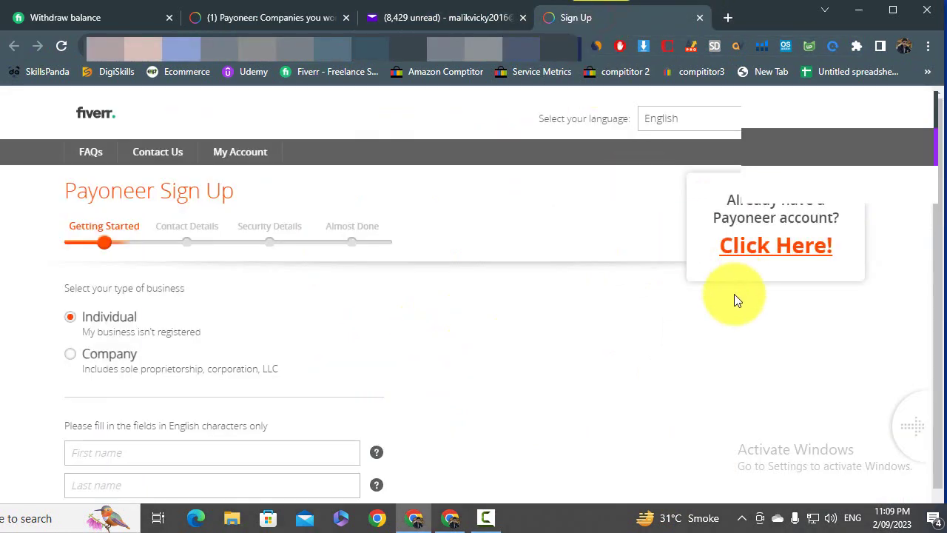
pyautogui.click(782, 248)
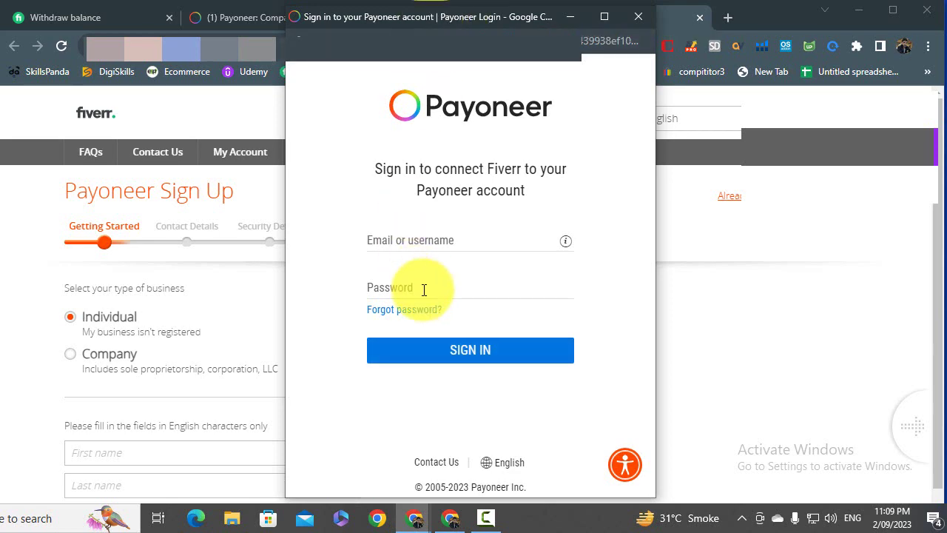
pyautogui.click(395, 239)
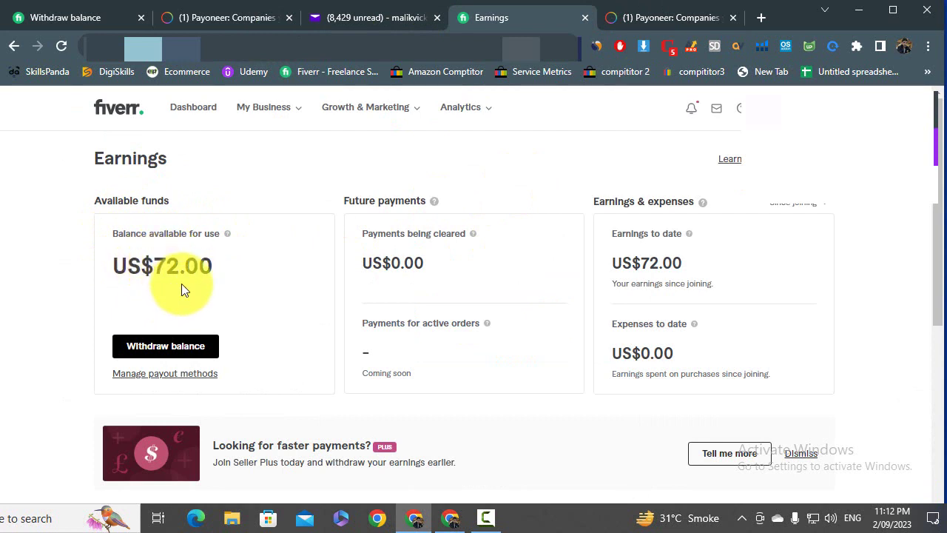
# Step: Withdraw the US$72.00 Fiverr balance to Payoneer as €64.41 and confirm the transfer
pyautogui.click(170, 347)
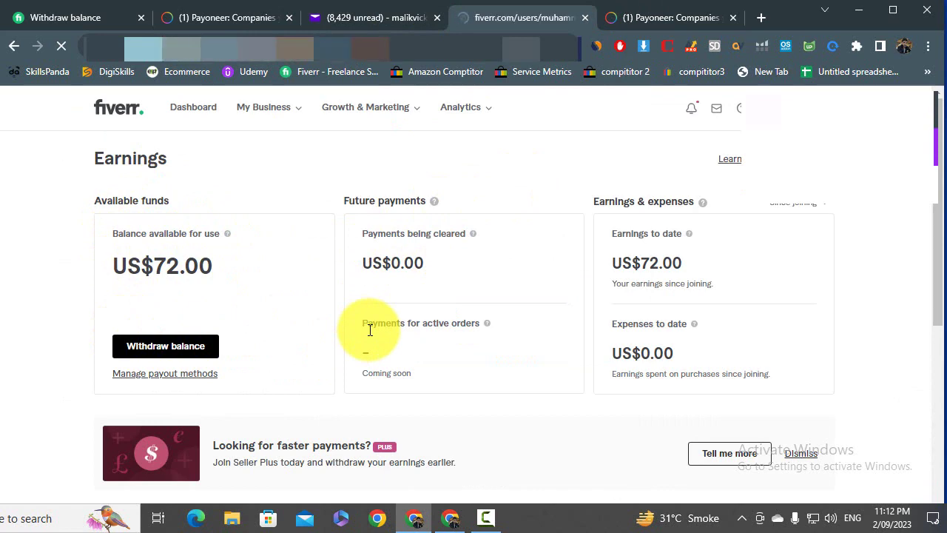
pyautogui.click(412, 303)
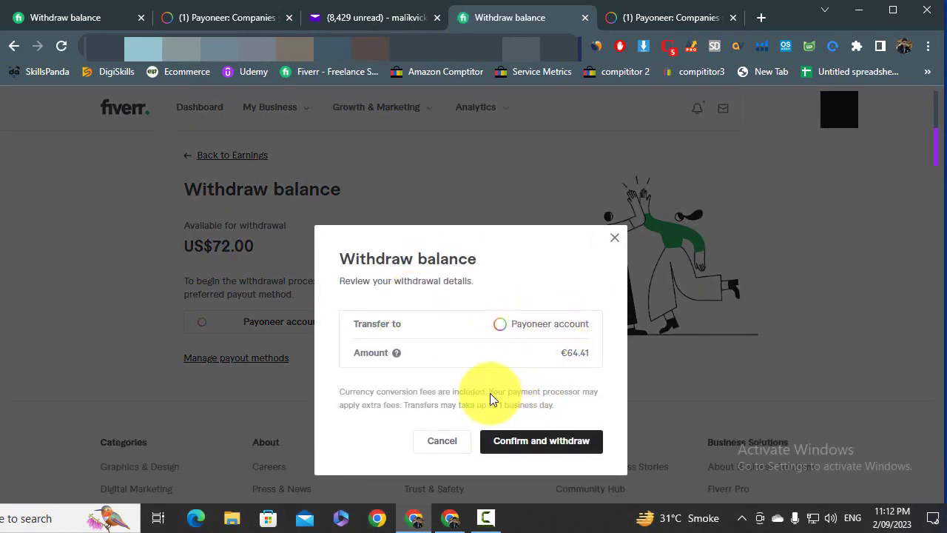
pyautogui.click(568, 350)
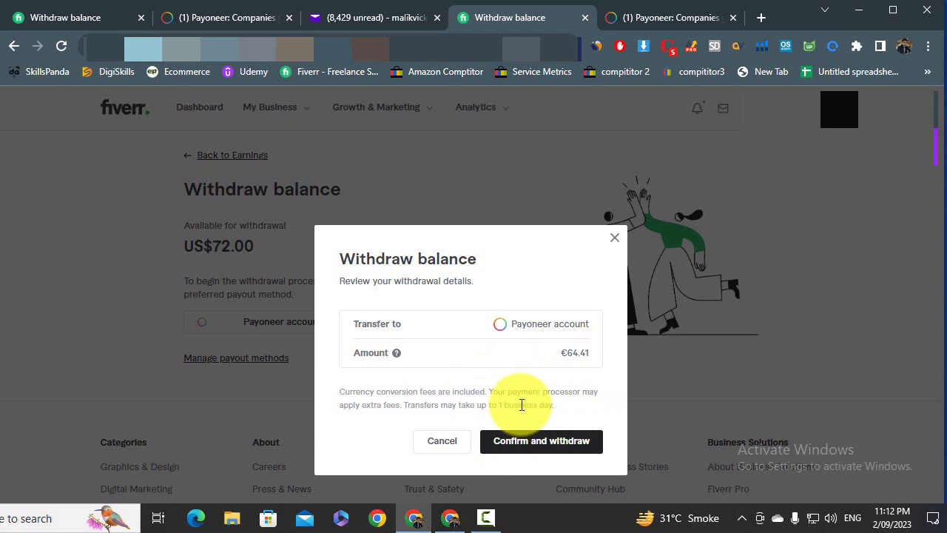
pyautogui.click(531, 440)
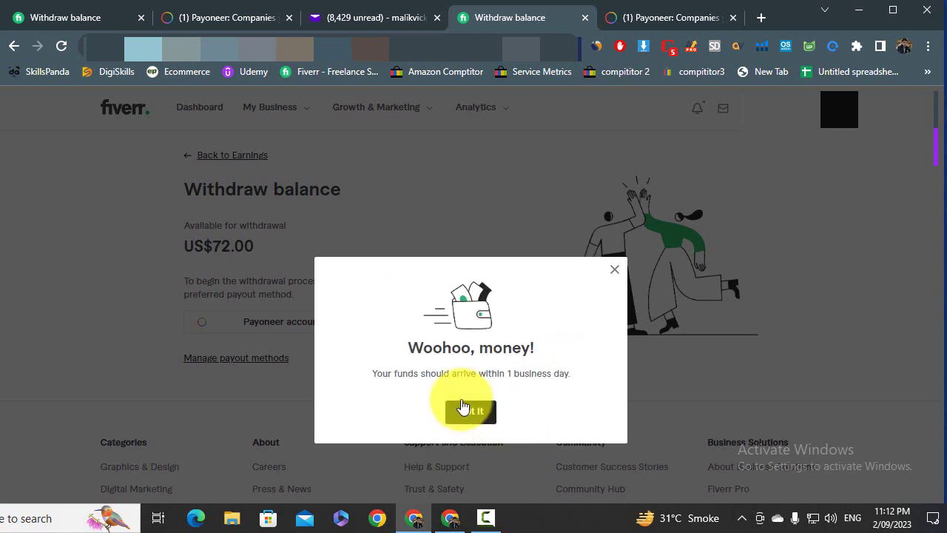
pyautogui.click(463, 409)
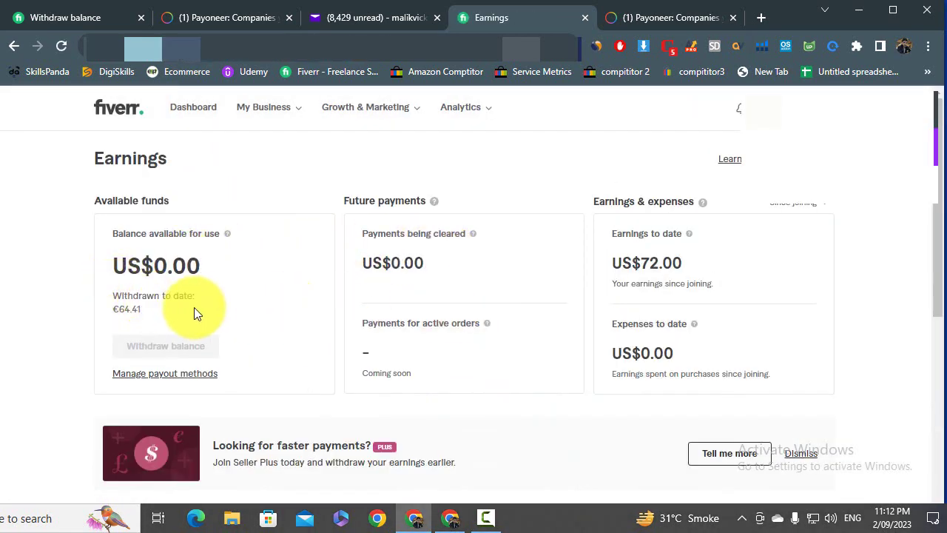
# Step: Check the withdrawal in Fiverr's Earnings activity, load Payoneer Home, and refresh Earnings
pyautogui.scroll(-3, 322, 323)
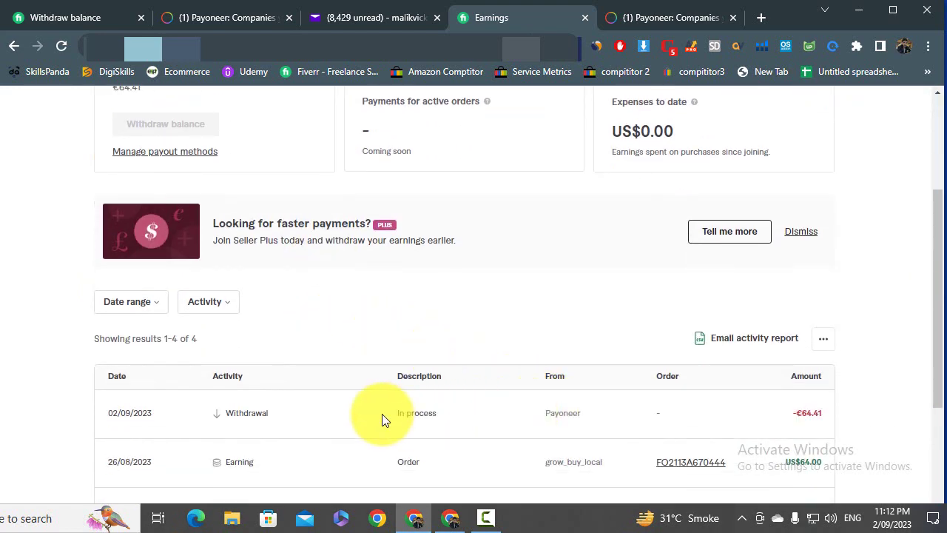
pyautogui.click(665, 19)
pyautogui.click(67, 167)
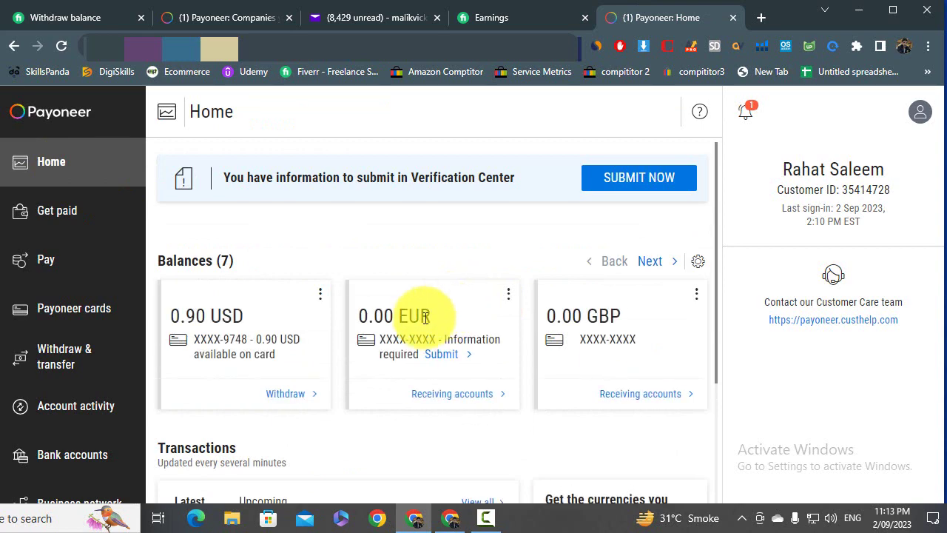
pyautogui.click(524, 19)
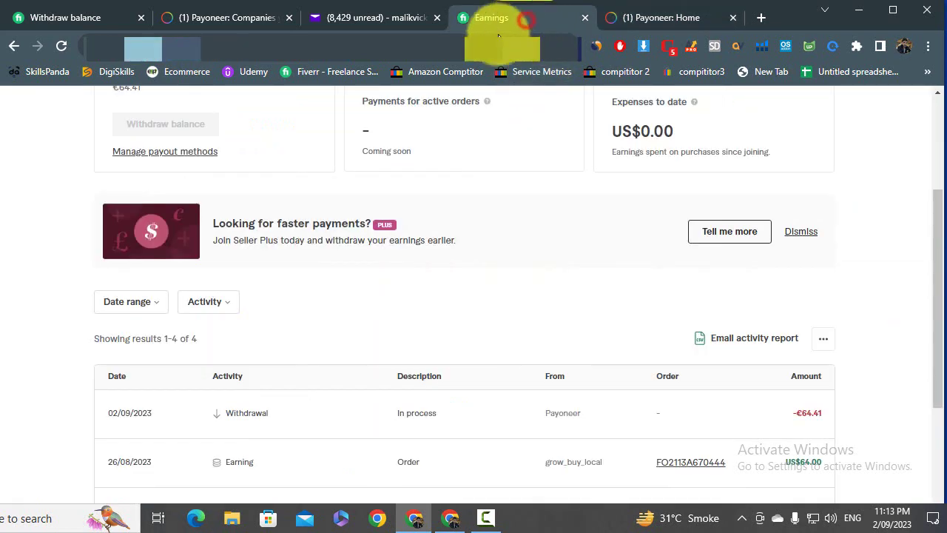
pyautogui.click(62, 46)
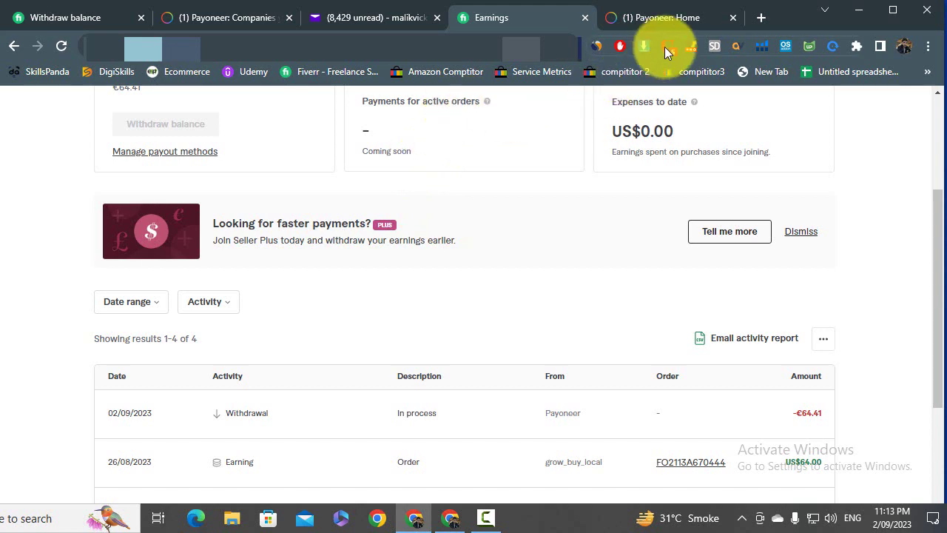
# Step: Reload Payoneer Home and Fiverr Earnings until Payoneer shows the 61.41 EUR balance
pyautogui.click(674, 17)
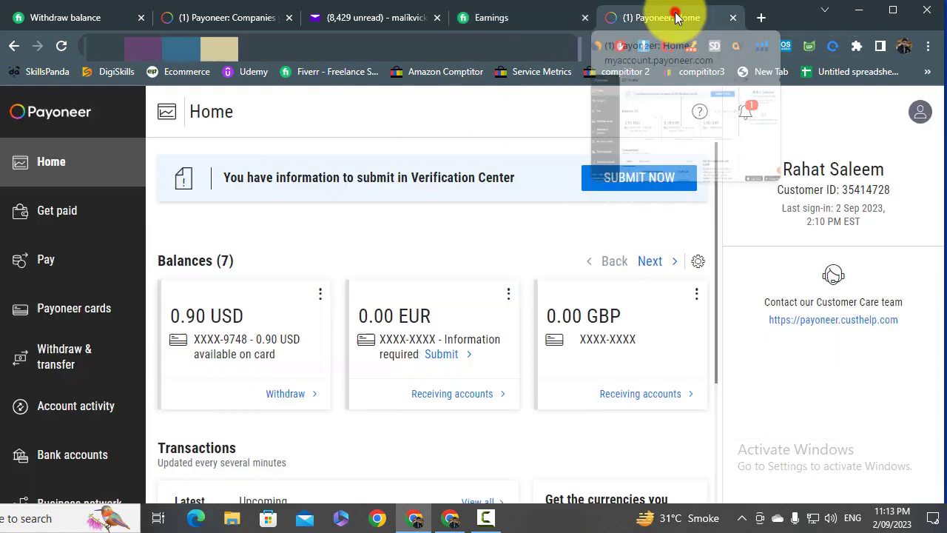
pyautogui.click(62, 48)
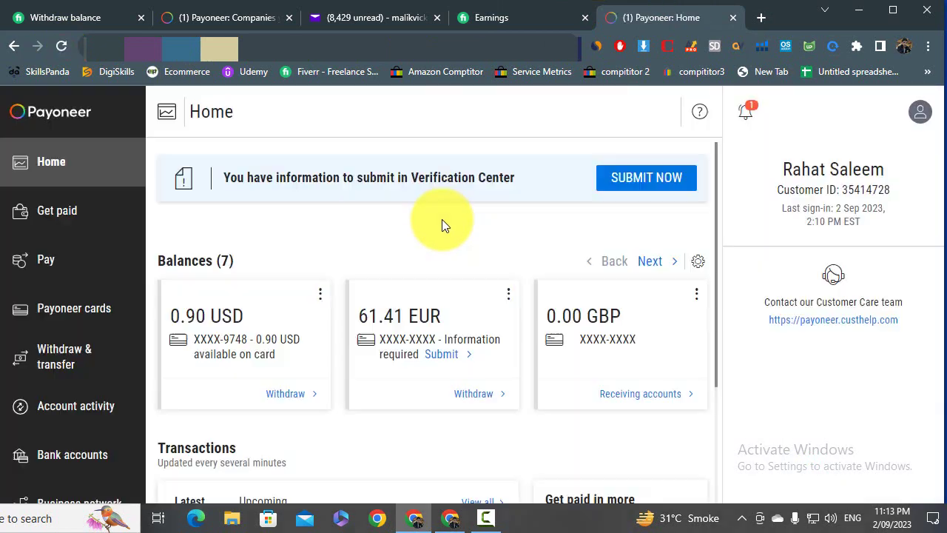
pyautogui.click(486, 17)
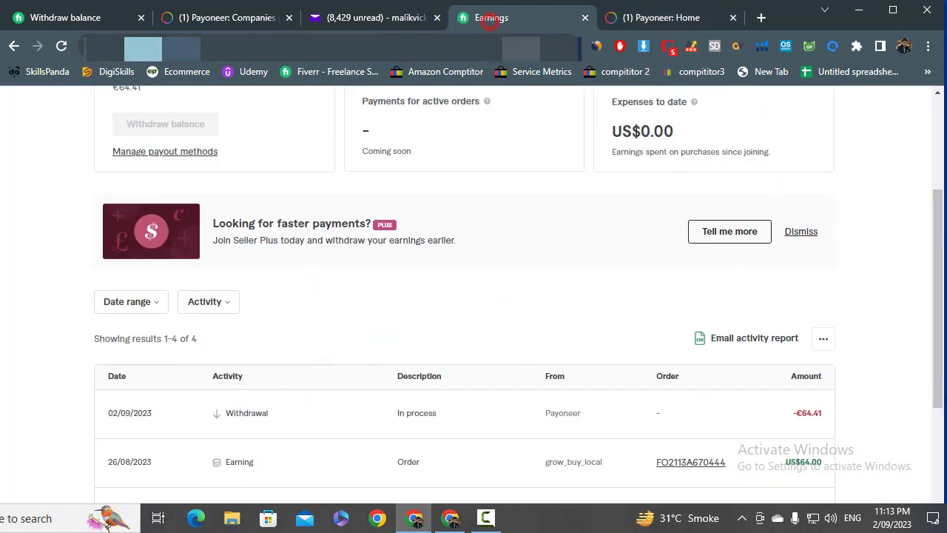
pyautogui.click(64, 46)
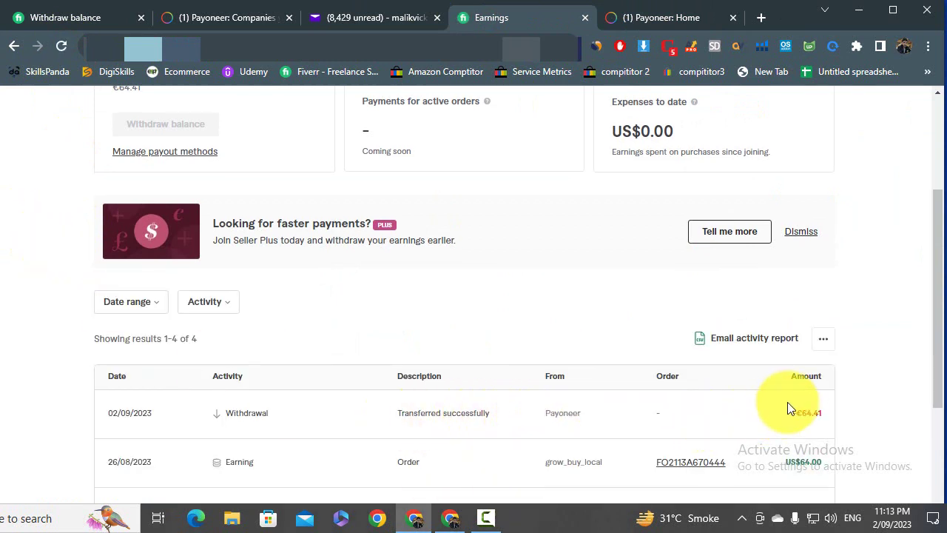
pyautogui.click(653, 29)
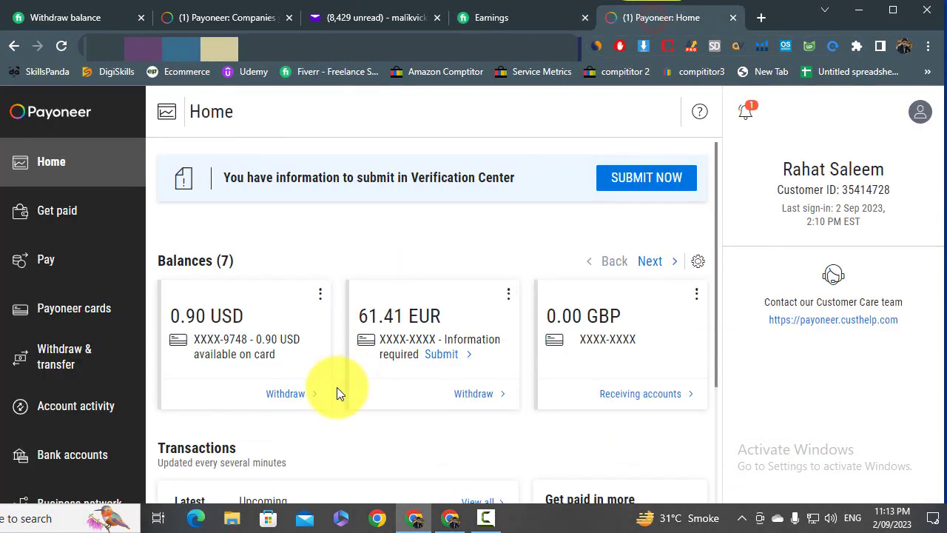
# Step: Highlight the 61.41 EUR balance, then minimize both Chrome windows and right-click the desktop
pyautogui.moveTo(358, 319); pyautogui.dragTo(404, 316)
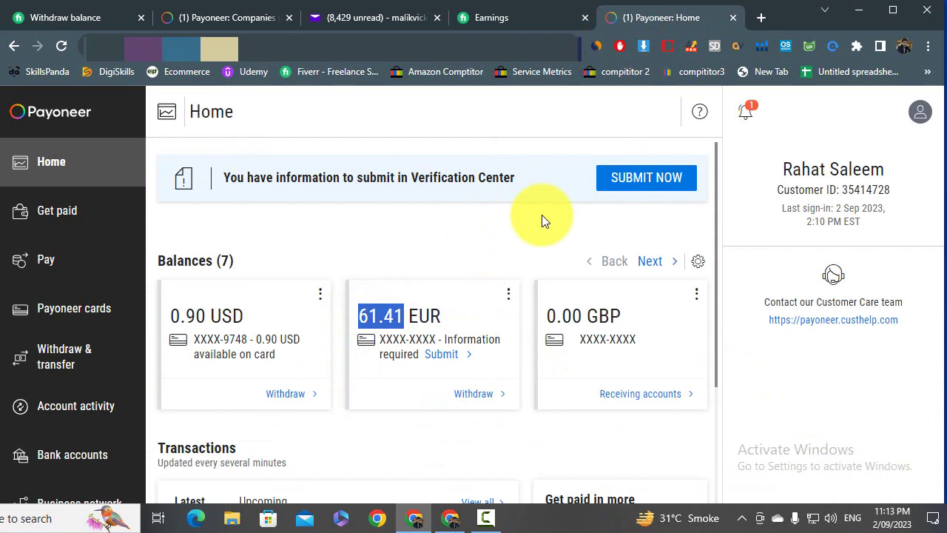
pyautogui.click(858, 11)
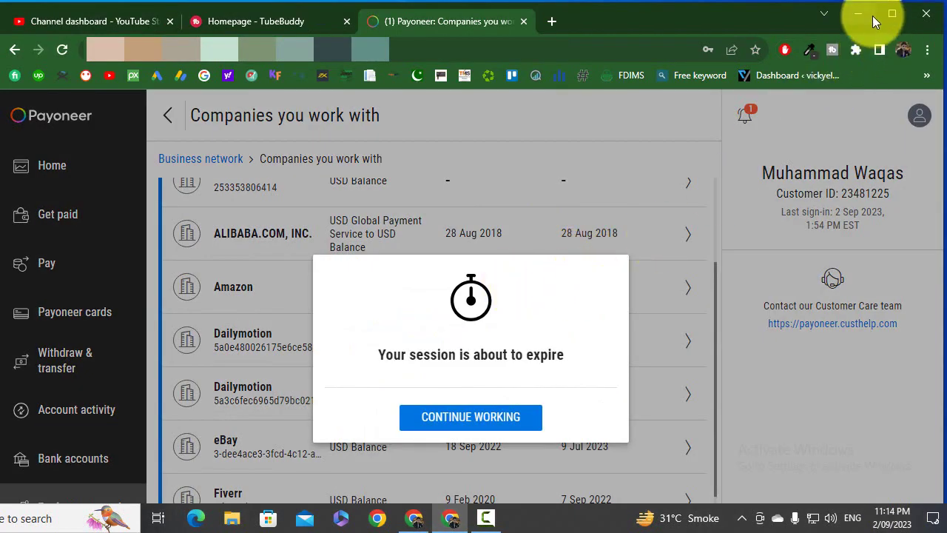
pyautogui.click(871, 16)
pyautogui.rightClick(425, 217)
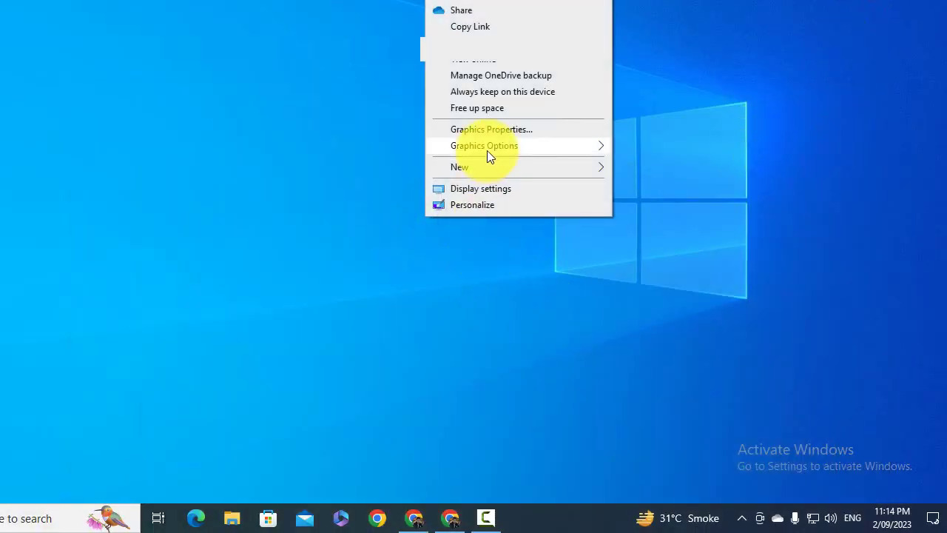